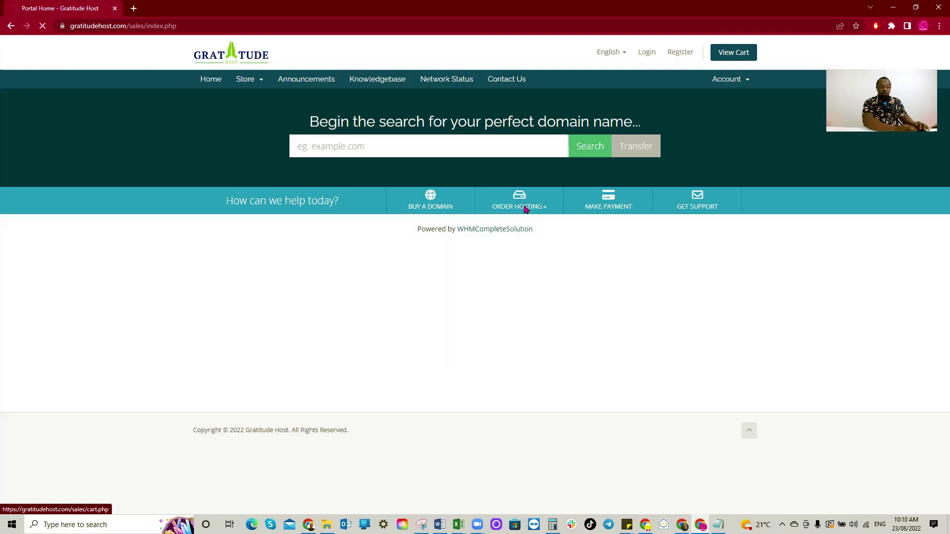
Go from the portal home page's ORDER HOSTING link to the Cloud Web Hosting plans.
click(693, 351)
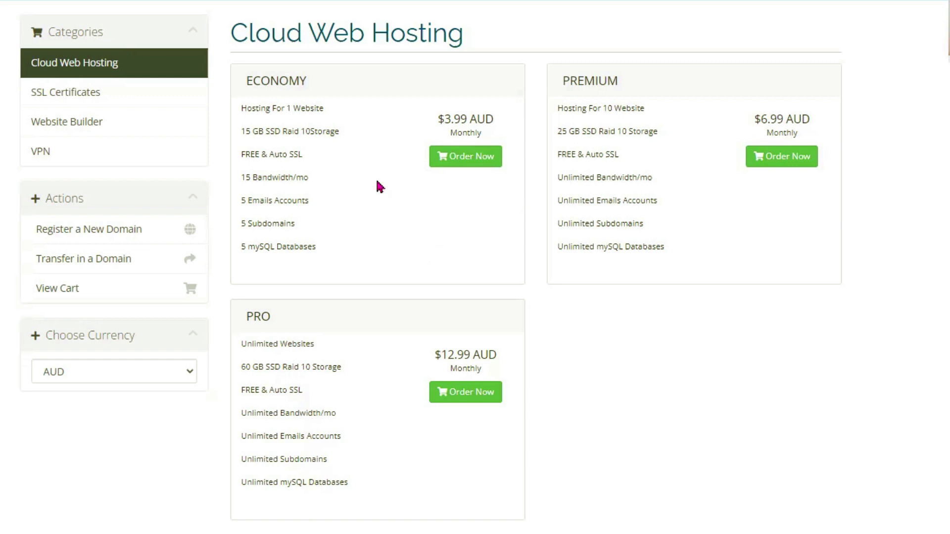
Order the Economy plan and check that podcastaudioservices with the .com extension is available.
click(453, 169)
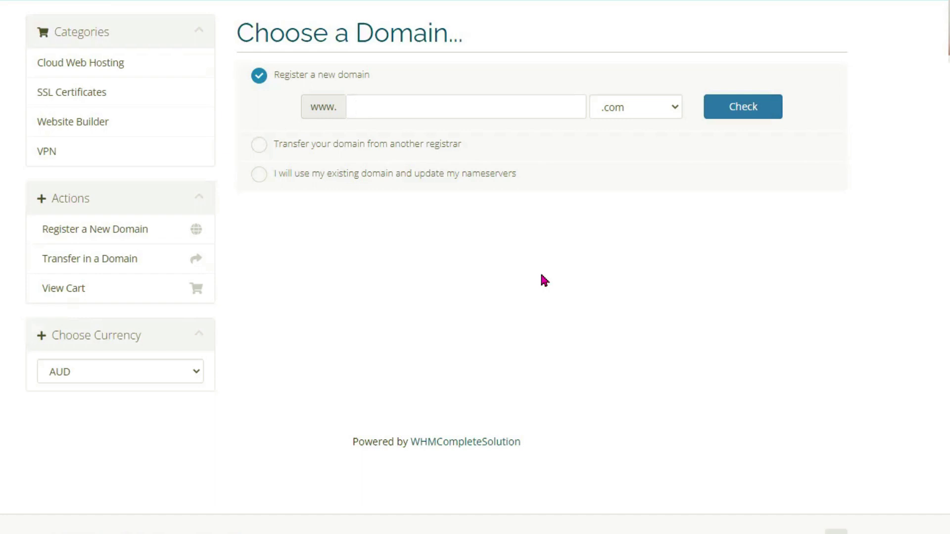
text(podcastaudioservices)
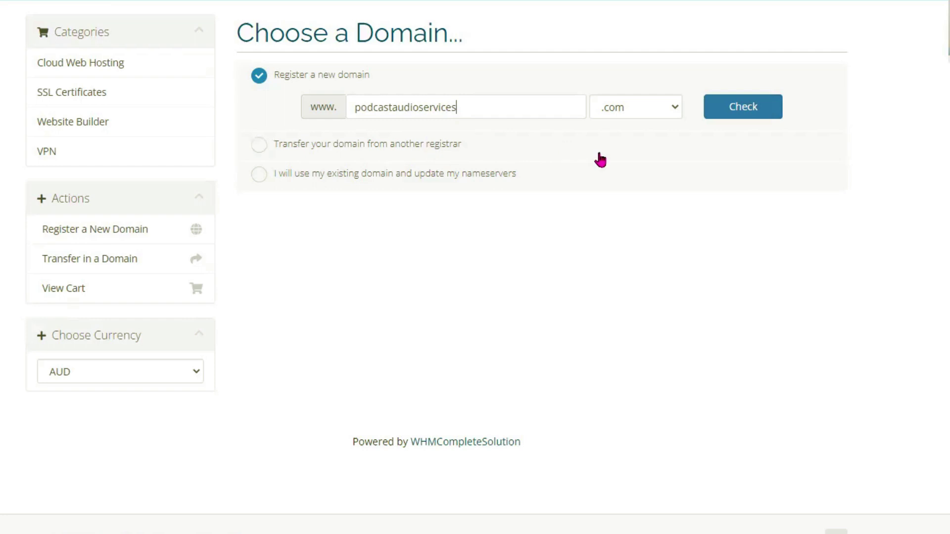
click(674, 108)
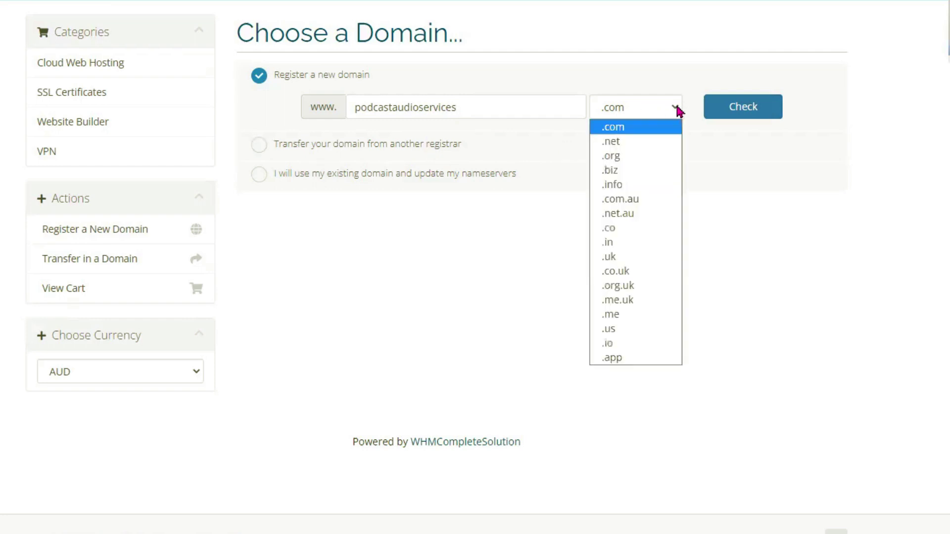
click(780, 205)
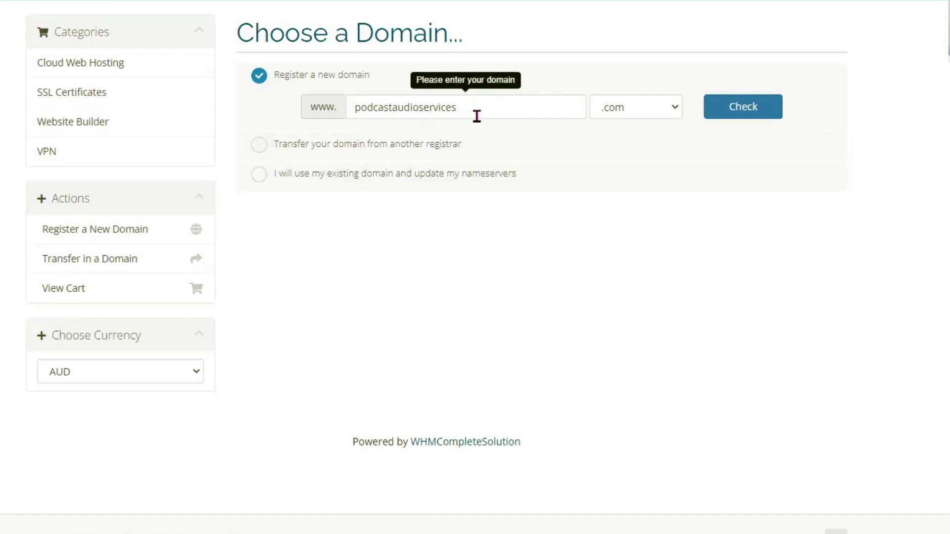
click(743, 100)
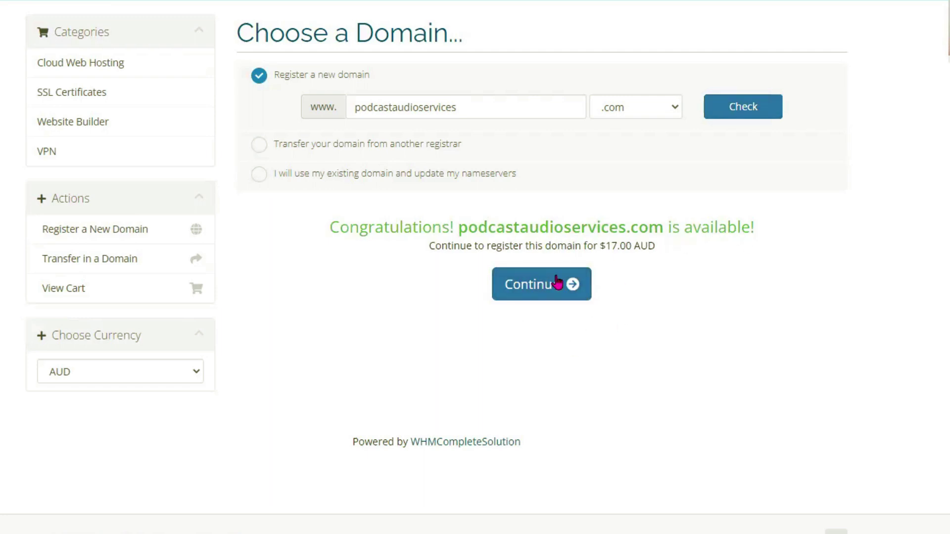
Continue with podcastaudioservices.com and switch the store currency from AUD to GHS.
click(534, 292)
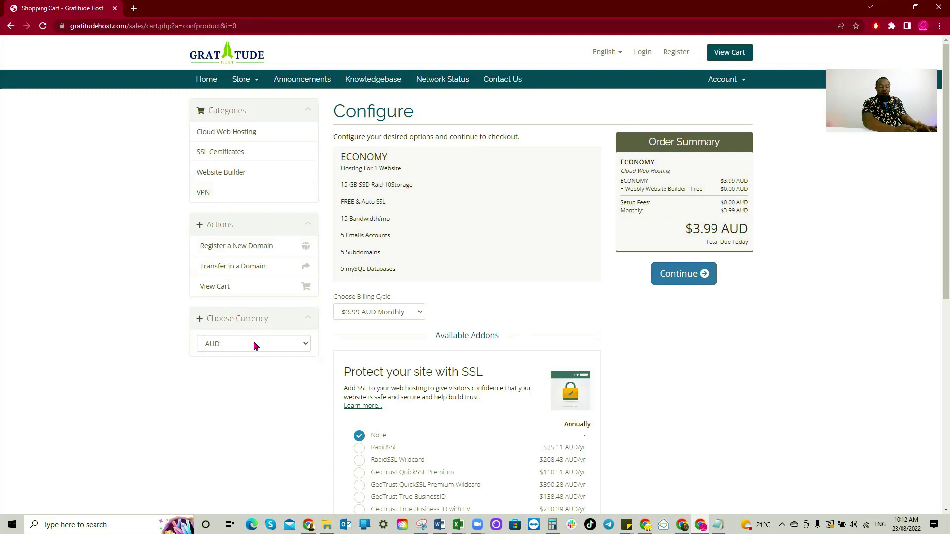
click(232, 345)
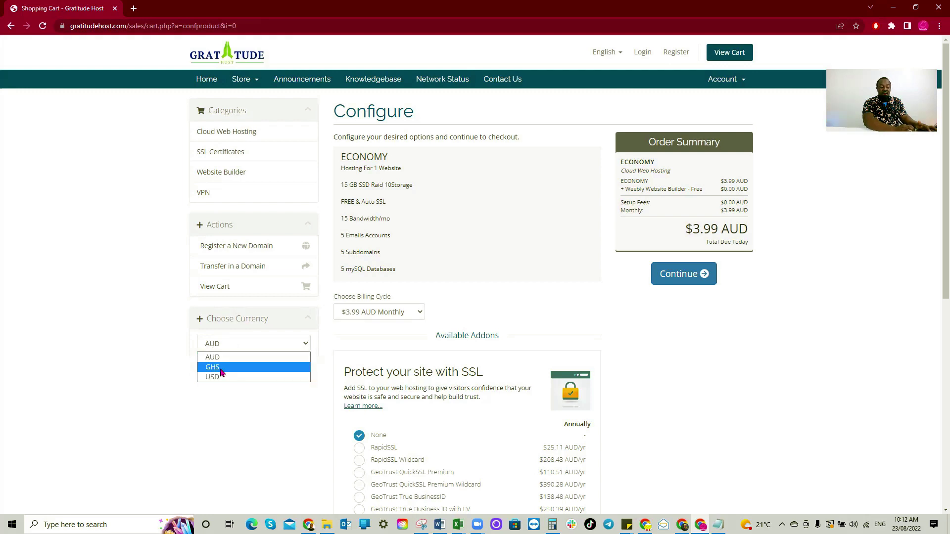
click(221, 367)
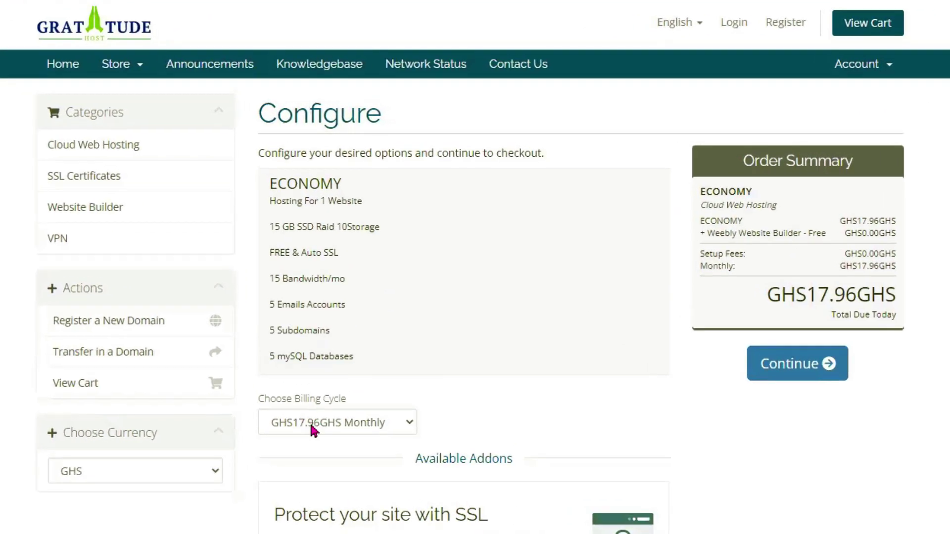
Bill the Economy plan Annually at GHS215.46 and set Website Builder to None, then continue.
click(381, 428)
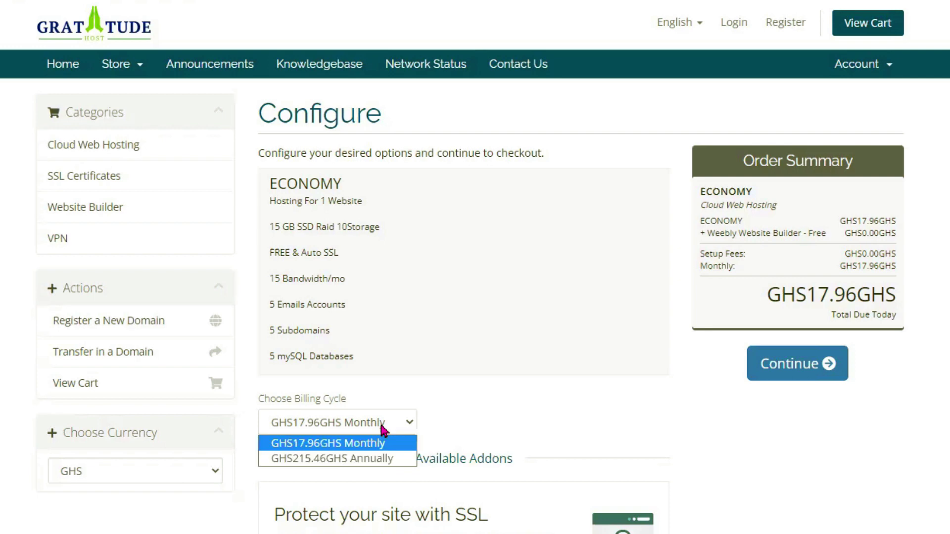
click(325, 460)
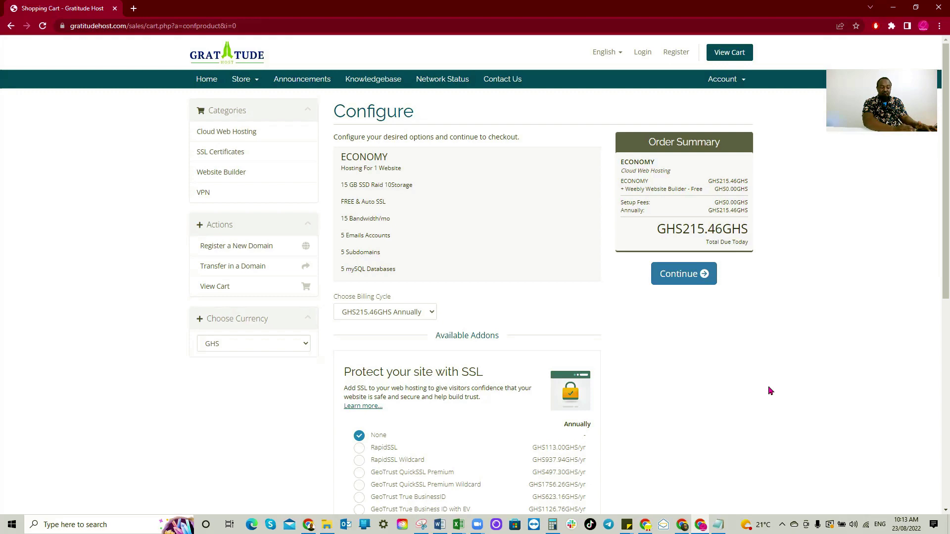
scroll(922, 530, down, 1)
scroll(770, 388, down, 4)
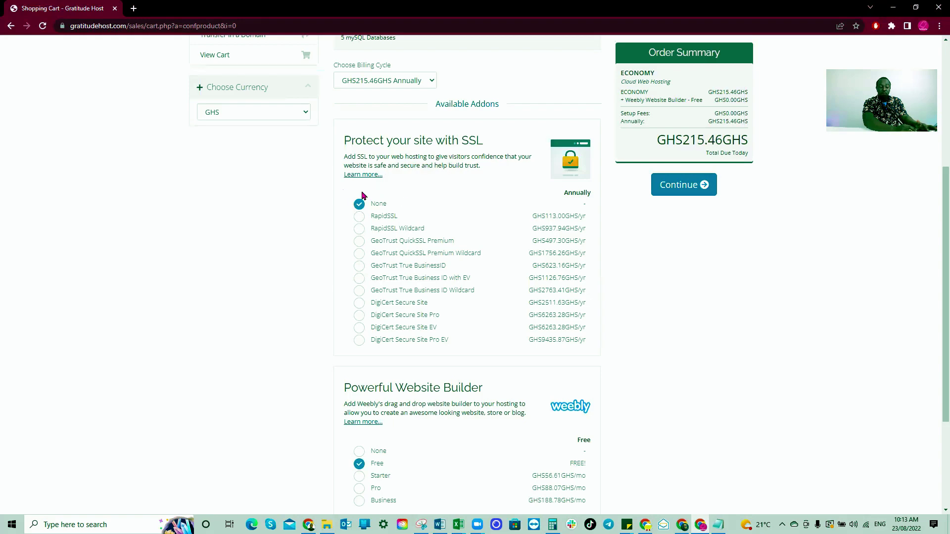
scroll(463, 268, down, 3)
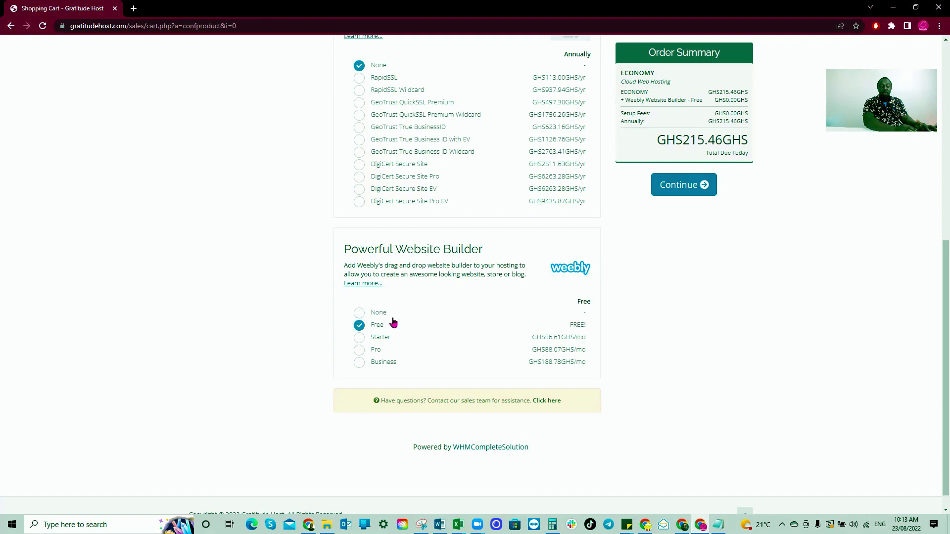
click(360, 314)
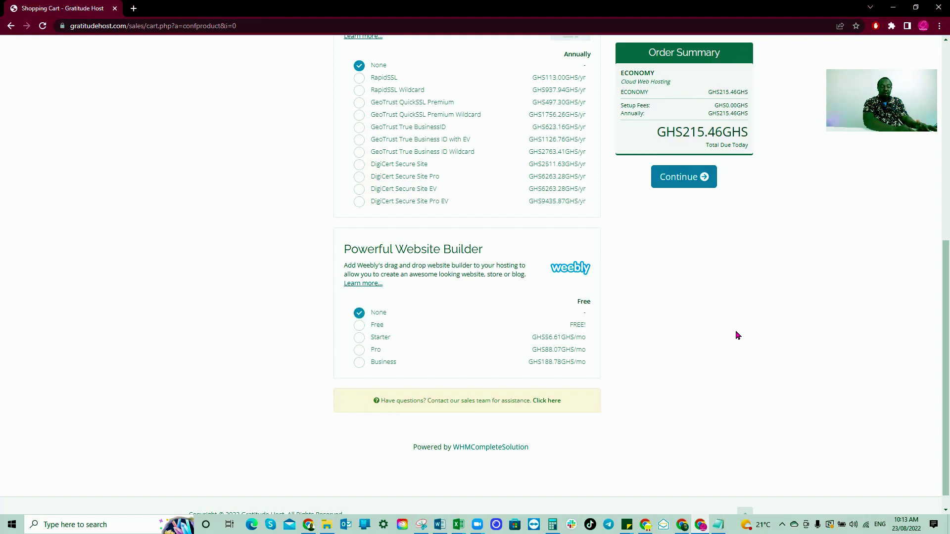
scroll(736, 330, up, 2)
scroll(736, 330, up, 1)
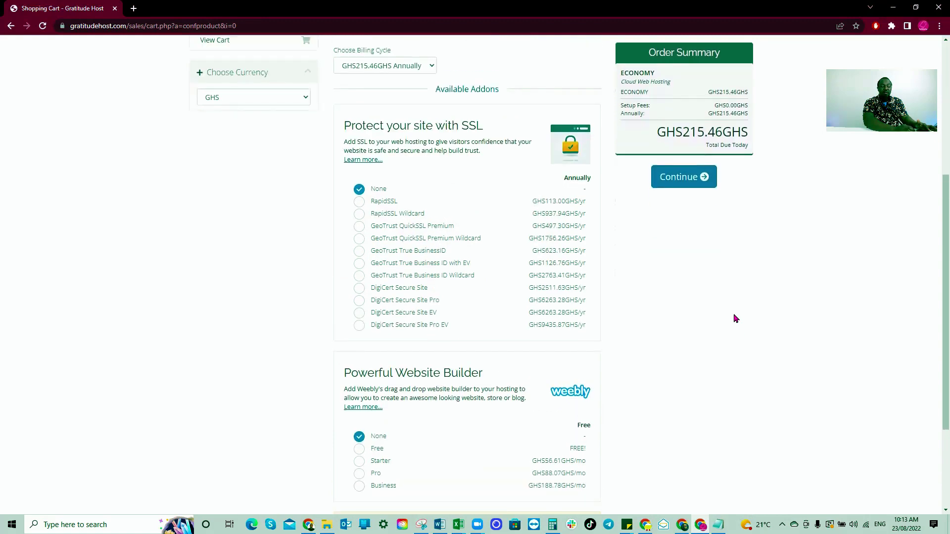
scroll(727, 282, up, 1)
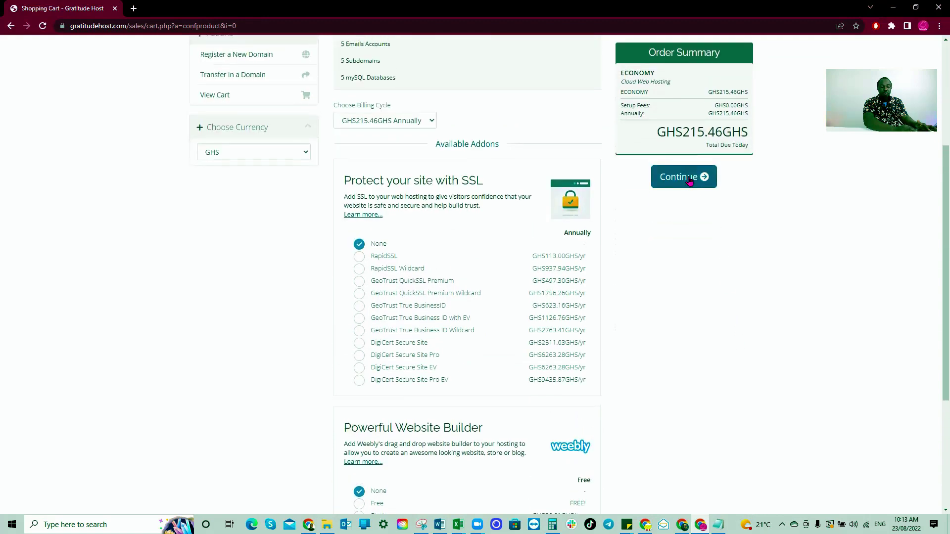
click(688, 181)
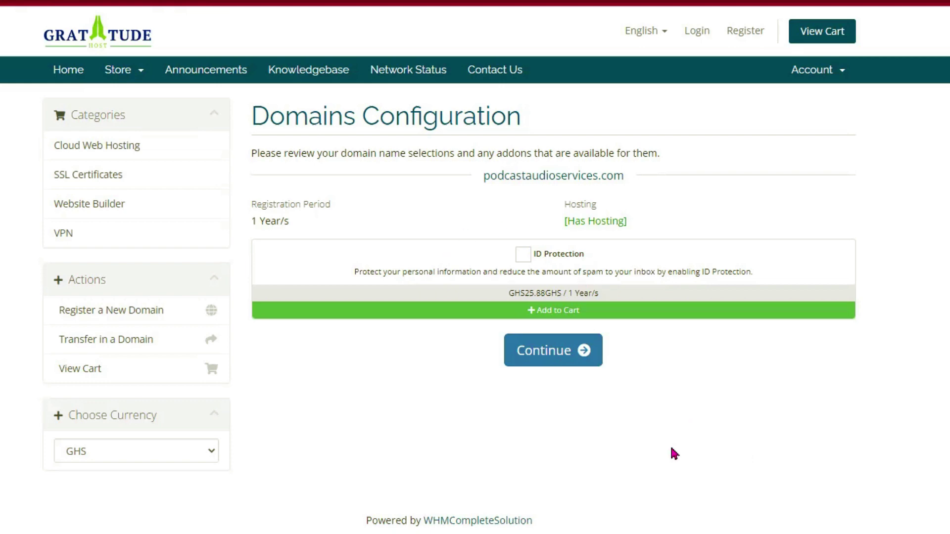
Continue past Domains Configuration with ID Protection left unchecked, keeping the 1-year registration.
click(546, 363)
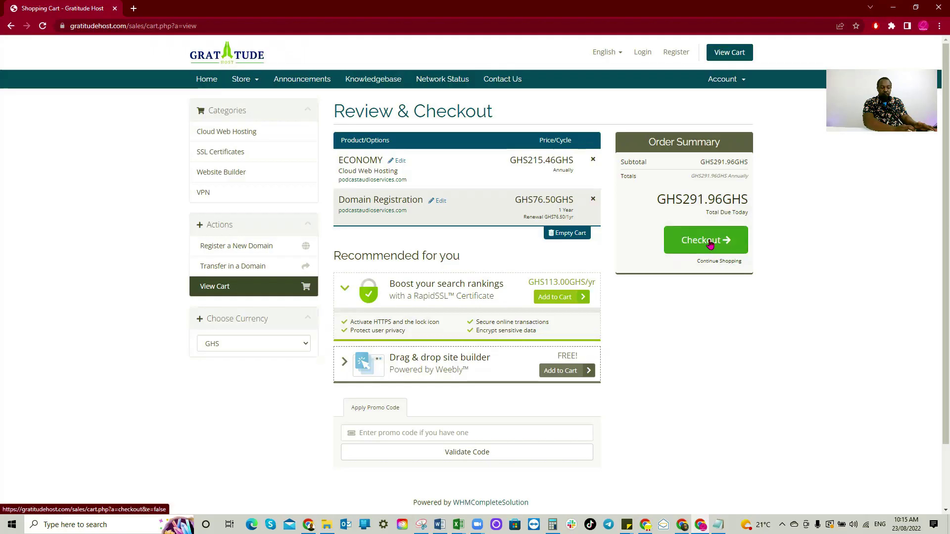
Check out the GHS291.96 cart of Economy hosting plus domain registration.
click(821, 314)
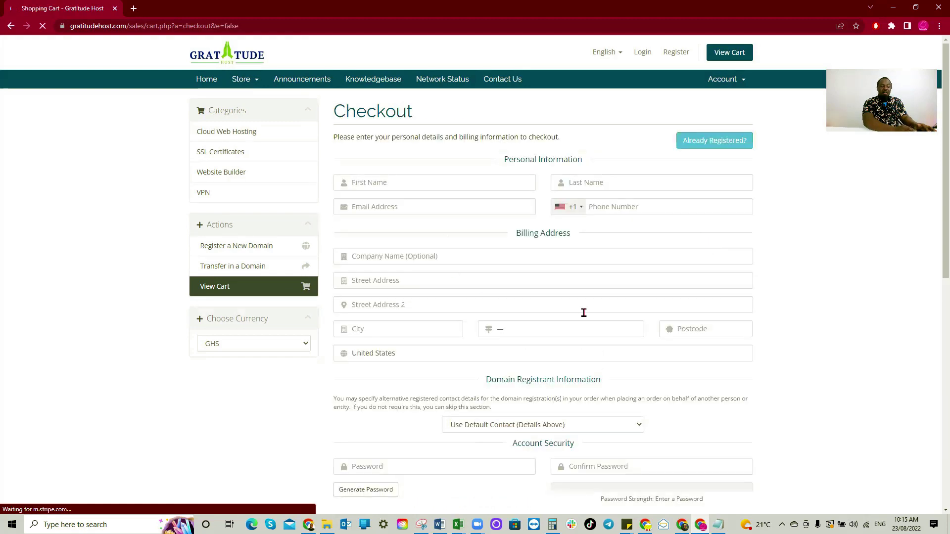
Enter the account holder's first name in the checkout personal information.
scroll(576, 395, down, 1)
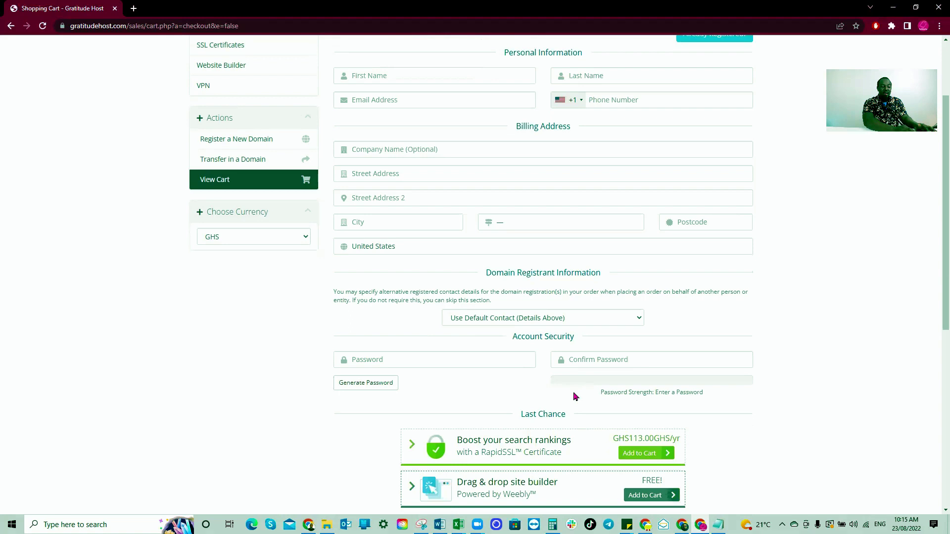
scroll(574, 395, up, 1)
click(386, 183)
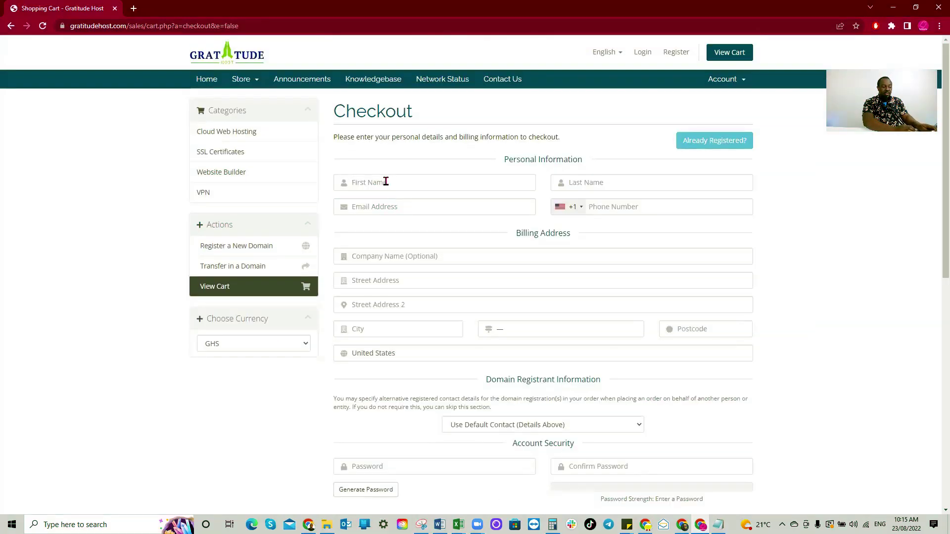
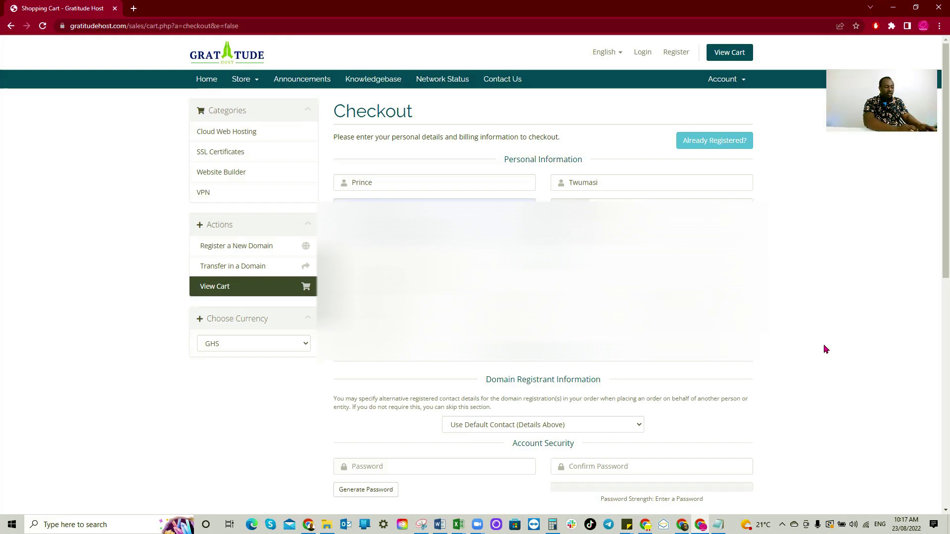
Type the new account password and start re-entering it under Confirm Password.
scroll(825, 350, down, 4)
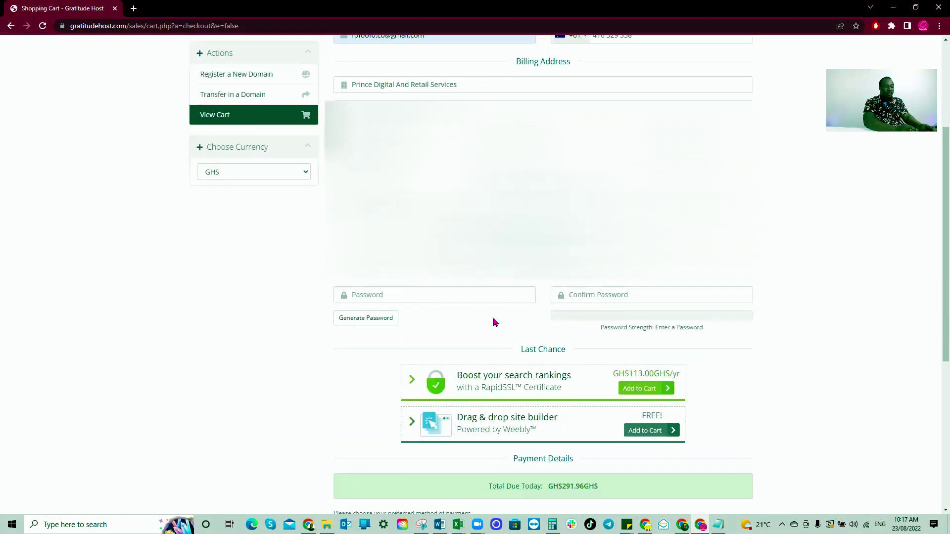
click(462, 289)
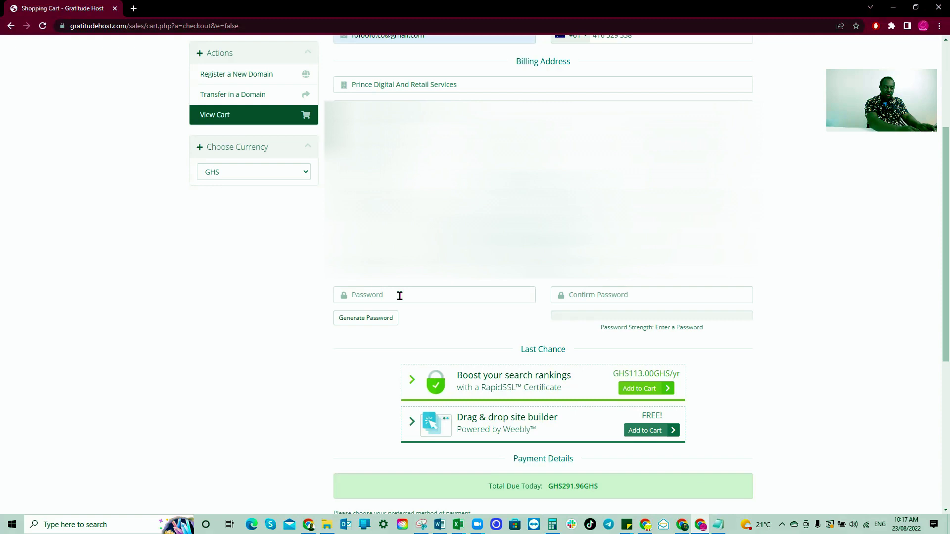
text(12345)
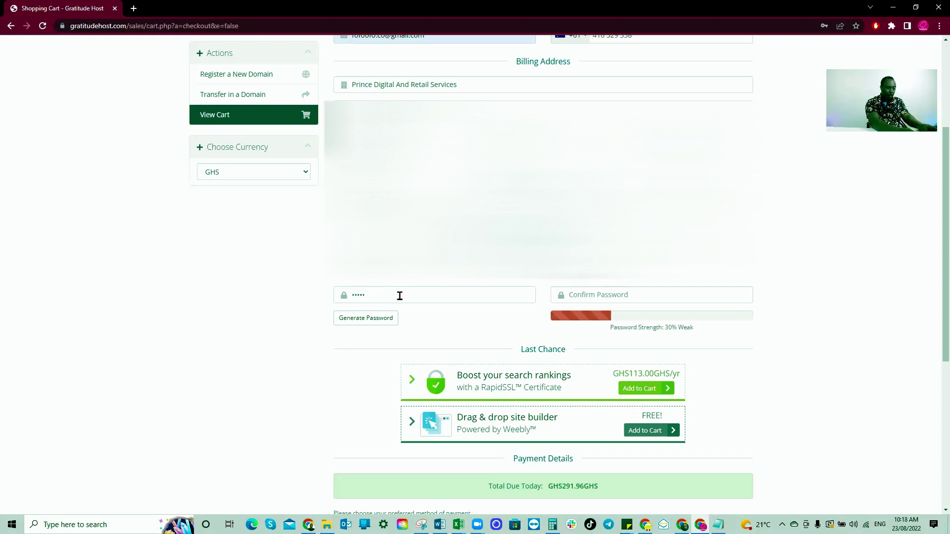
text(678)
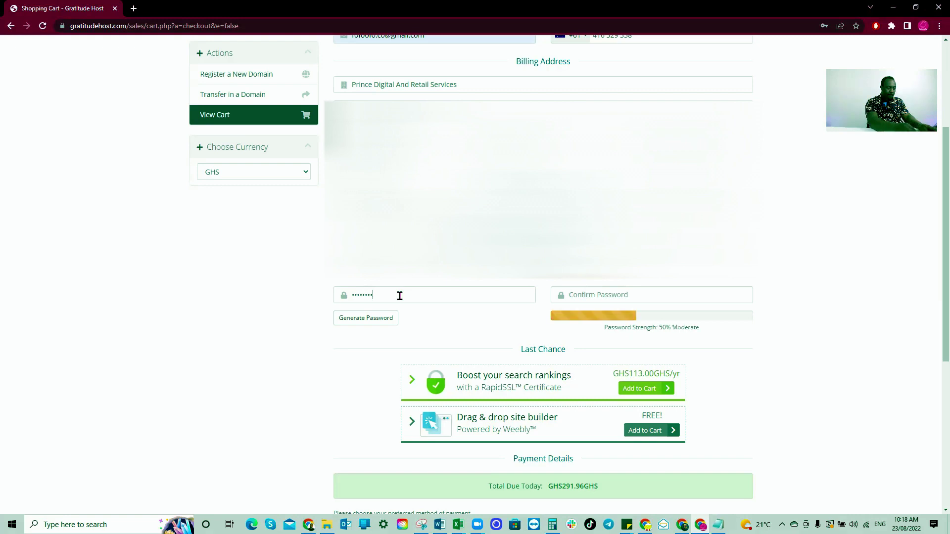
text(90123)
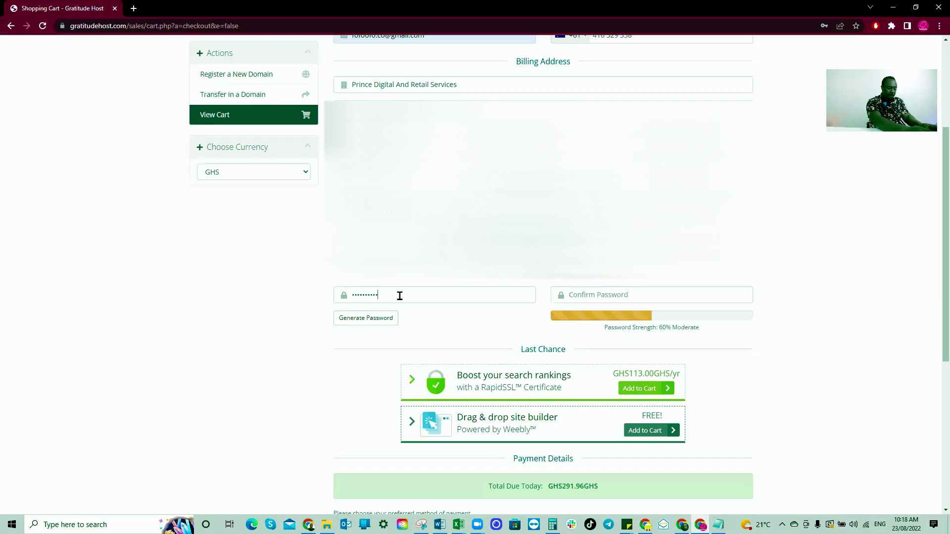
click(590, 295)
text(•••••••••••••)
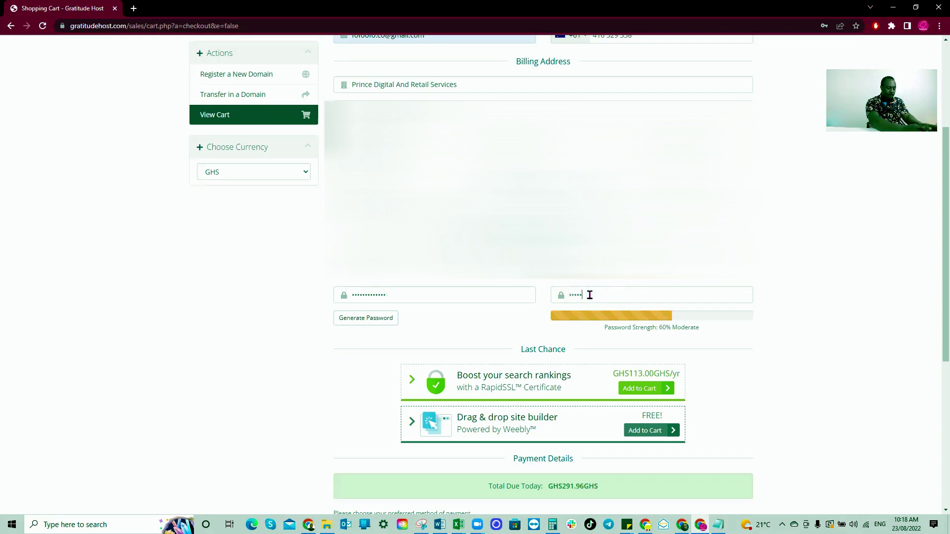
scroll(545, 222, down, 1)
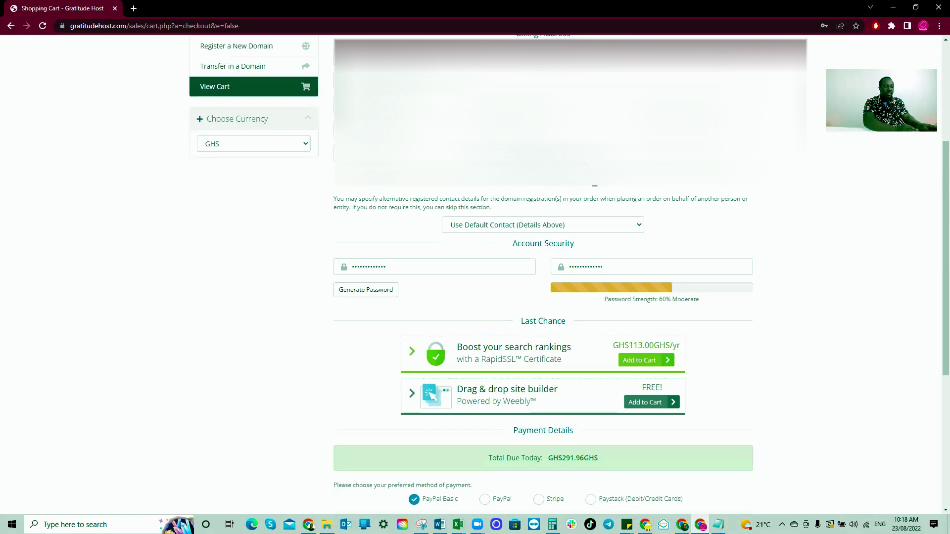
click(626, 226)
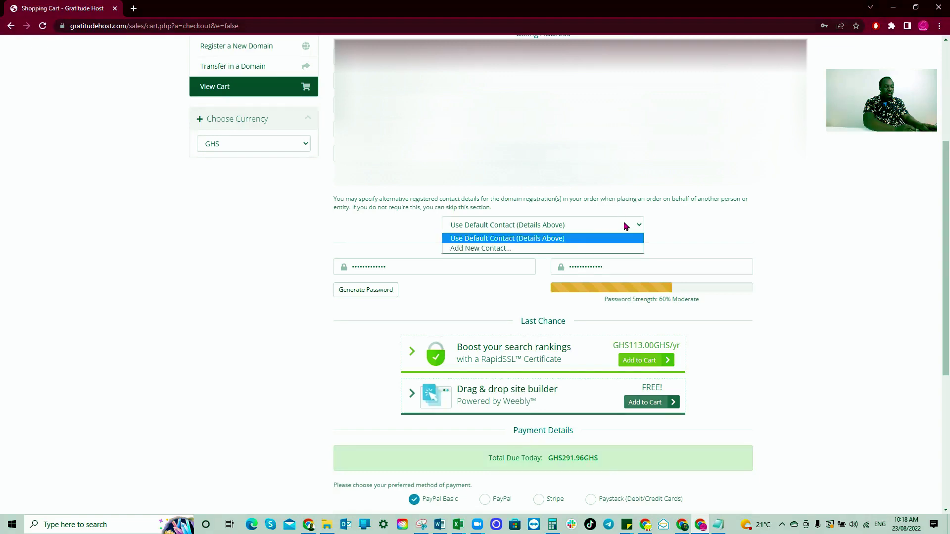
click(505, 239)
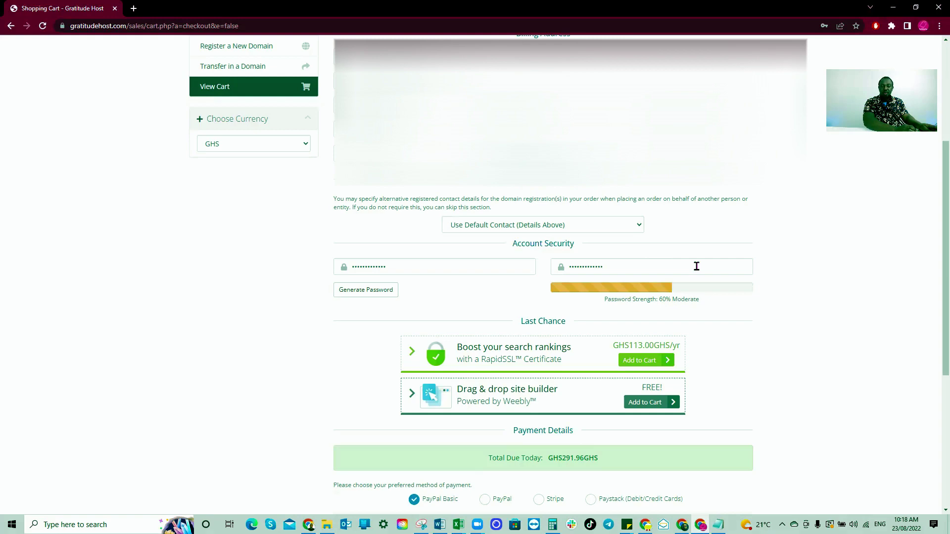
scroll(738, 300, down, 4)
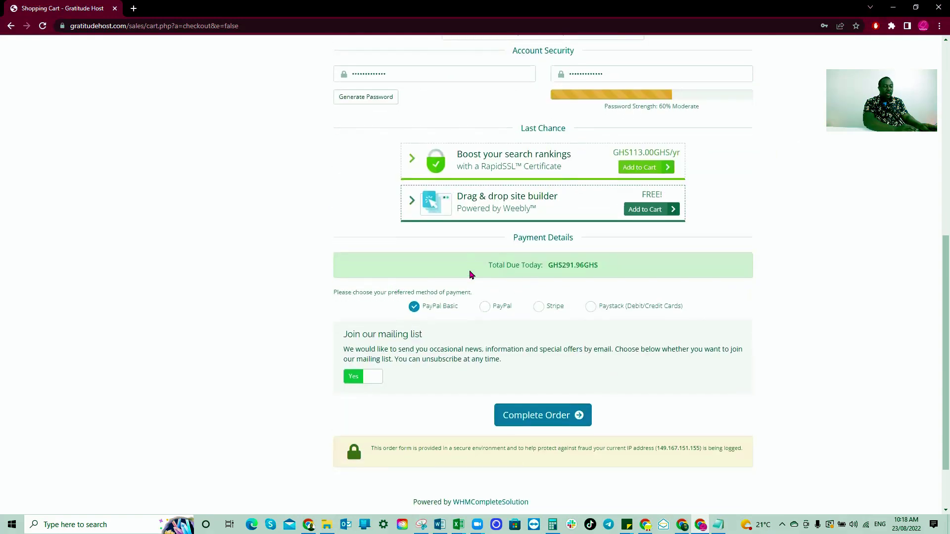
scroll(484, 292, down, 2)
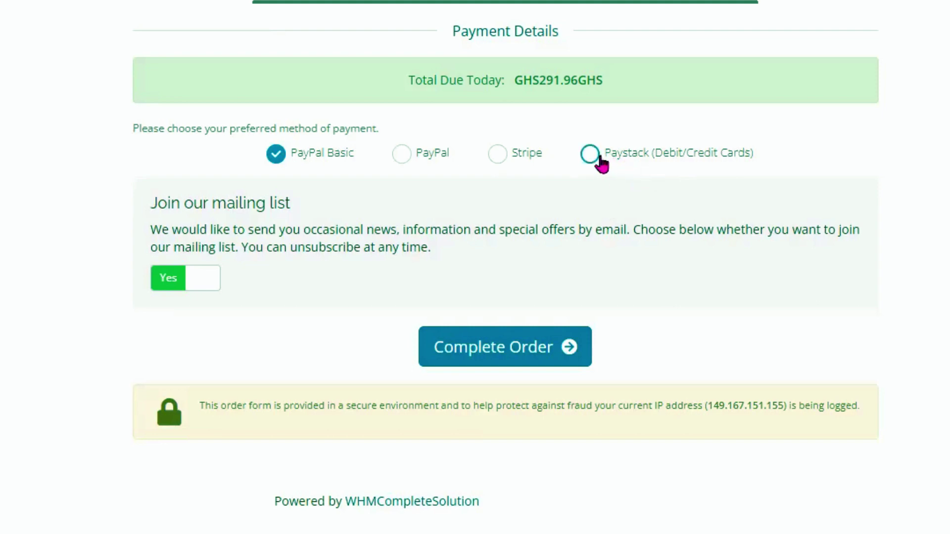
Choose Paystack (Debit/Credit Cards) as payment and complete the order.
click(590, 157)
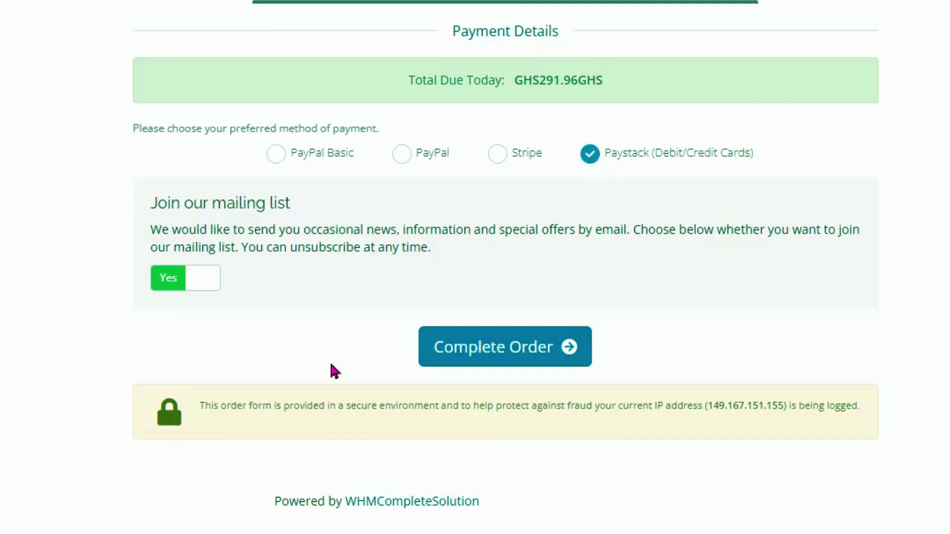
click(517, 352)
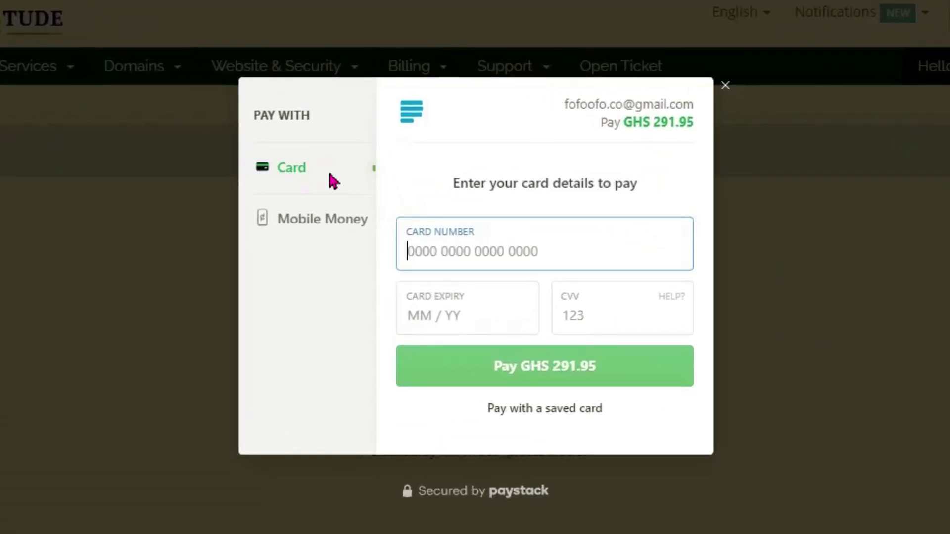
Switch the Paystack payment method to Mobile Money and confirm the GHS 291.95 payment.
click(297, 229)
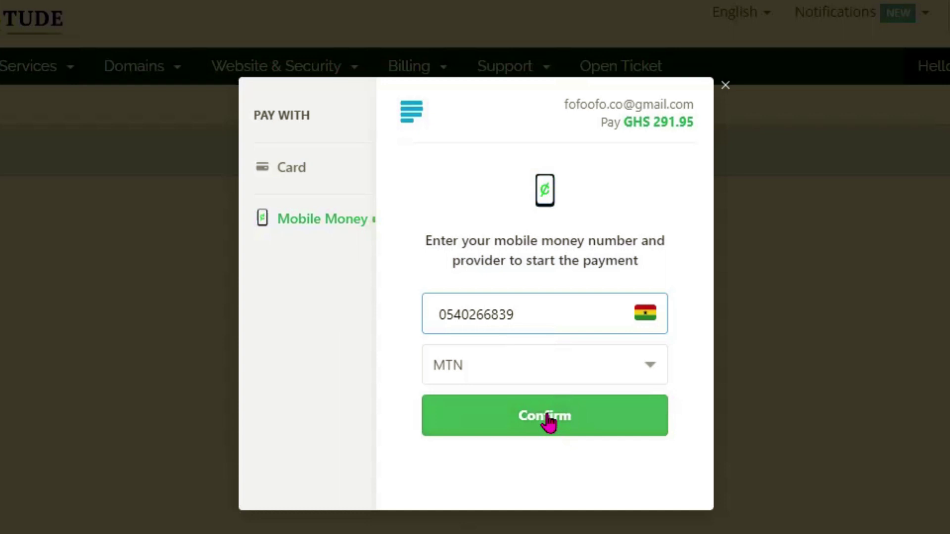
click(549, 420)
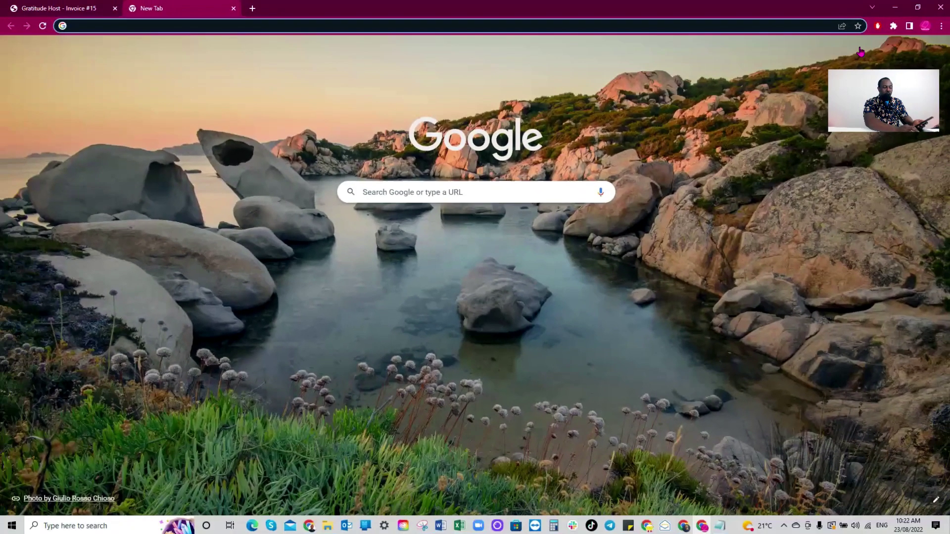
Open Gmail from the Chrome New Tab page to view the inbox.
click(859, 52)
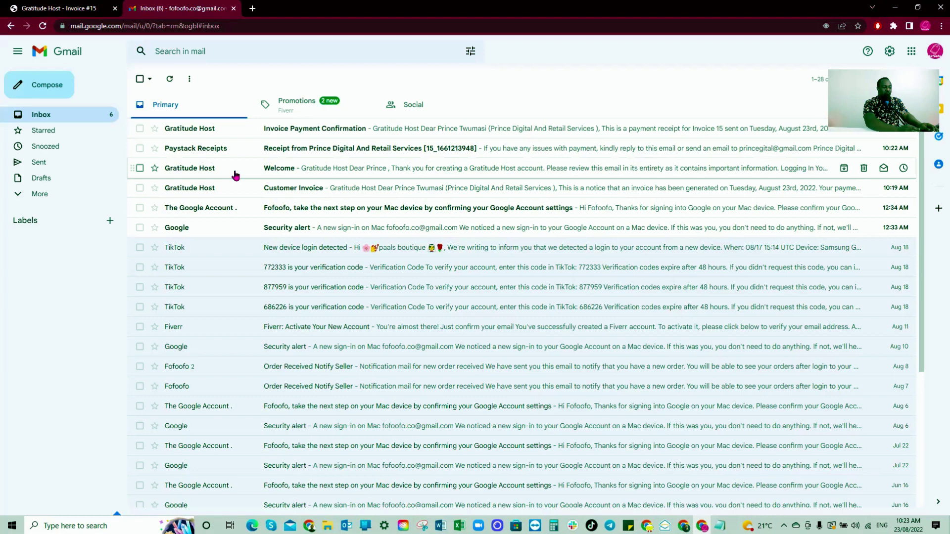
Read the Gratitude Host welcome email and follow its gratitudehost.com/sales/ client area link.
click(313, 171)
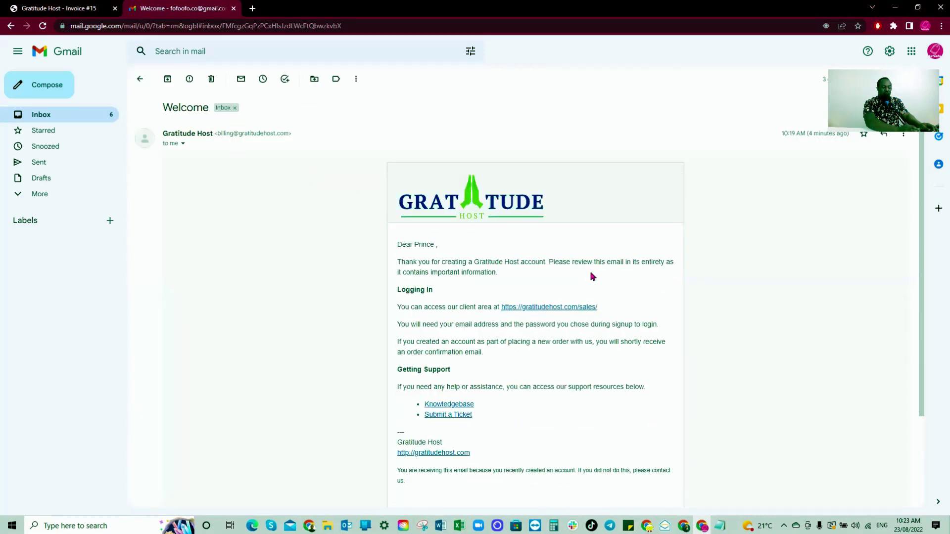
scroll(593, 276, down, 2)
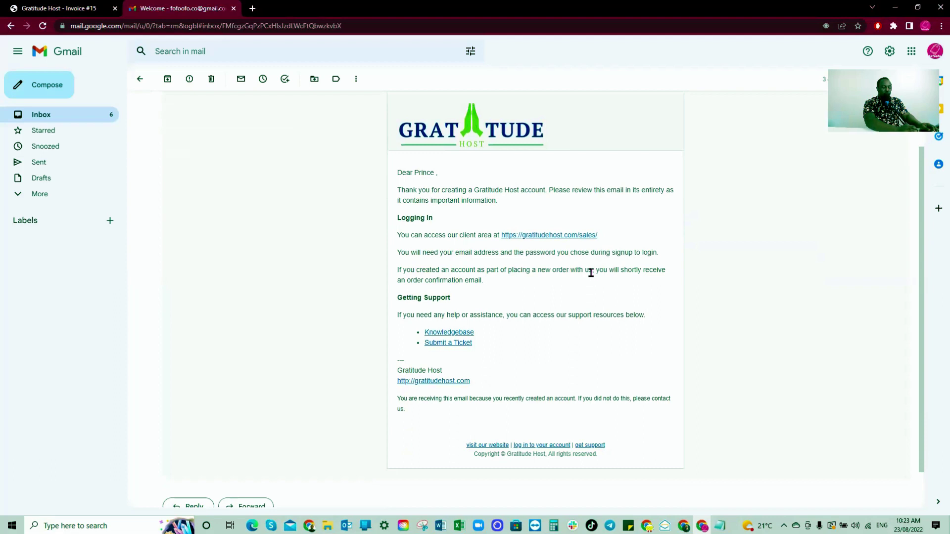
scroll(590, 273, down, 1)
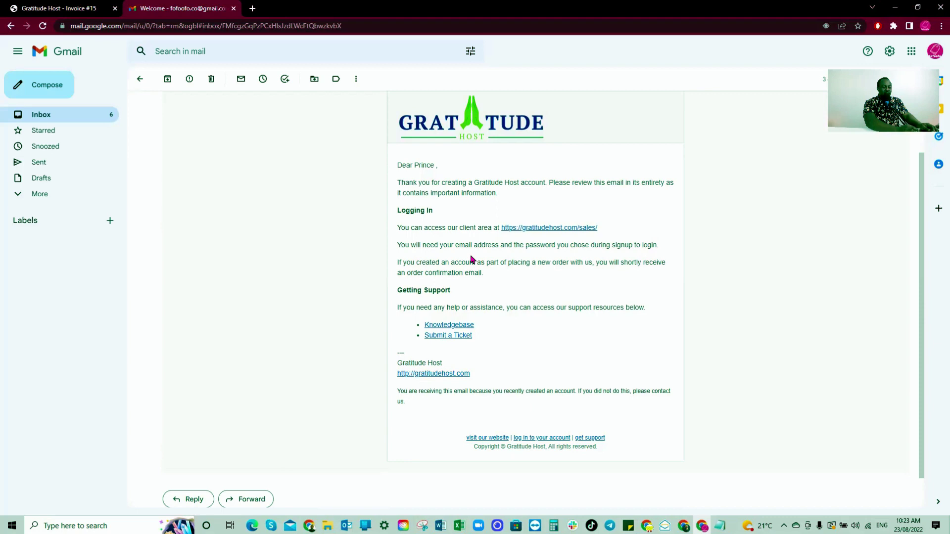
click(547, 229)
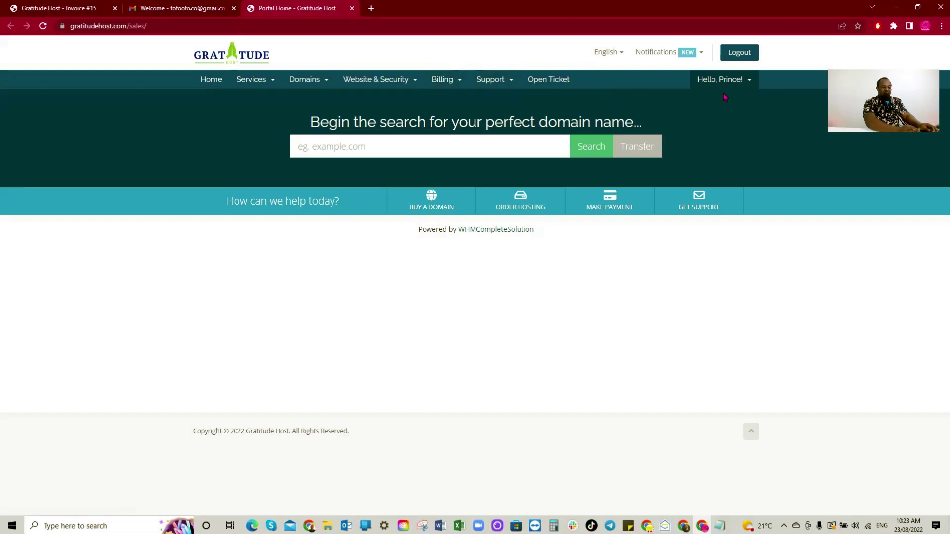
View My Services and My Domains, confirming Economy hosting and podcastaudioservices.com are Pending.
click(251, 80)
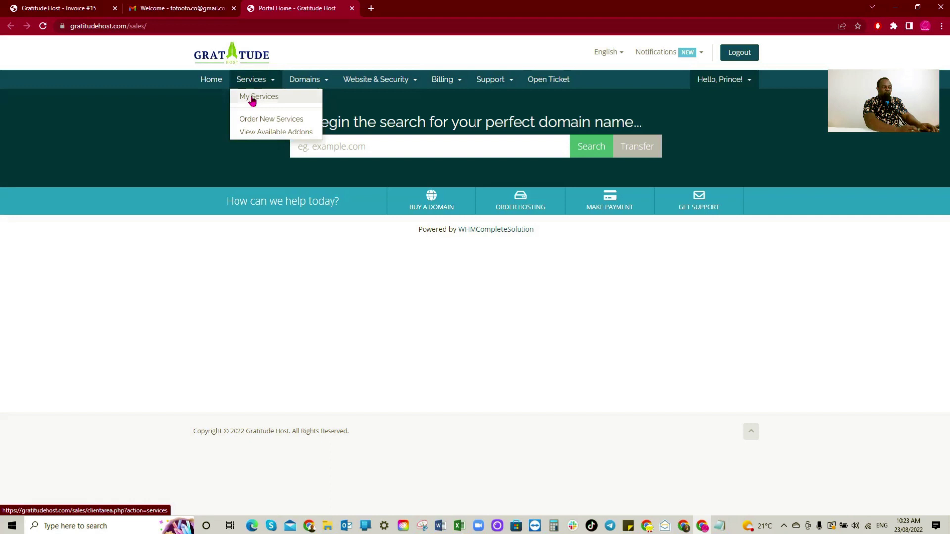
click(253, 99)
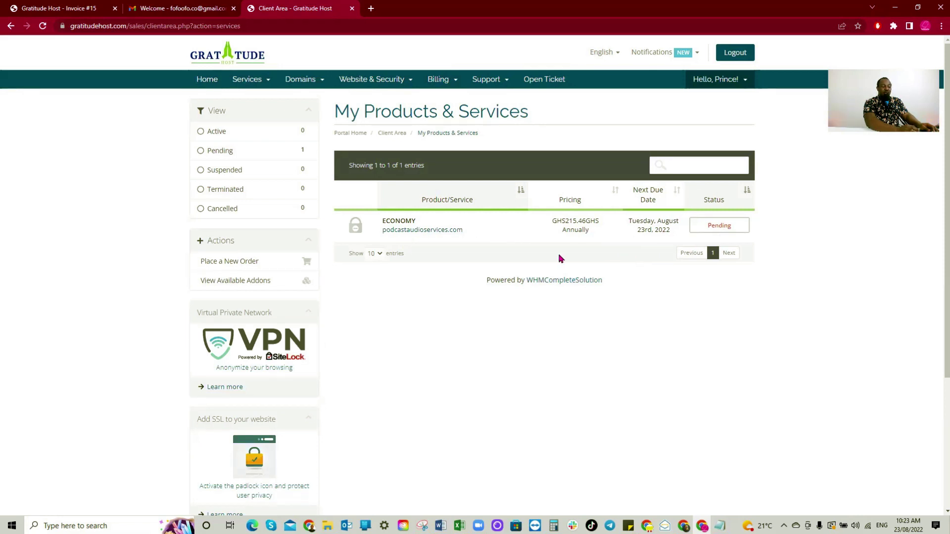
click(321, 83)
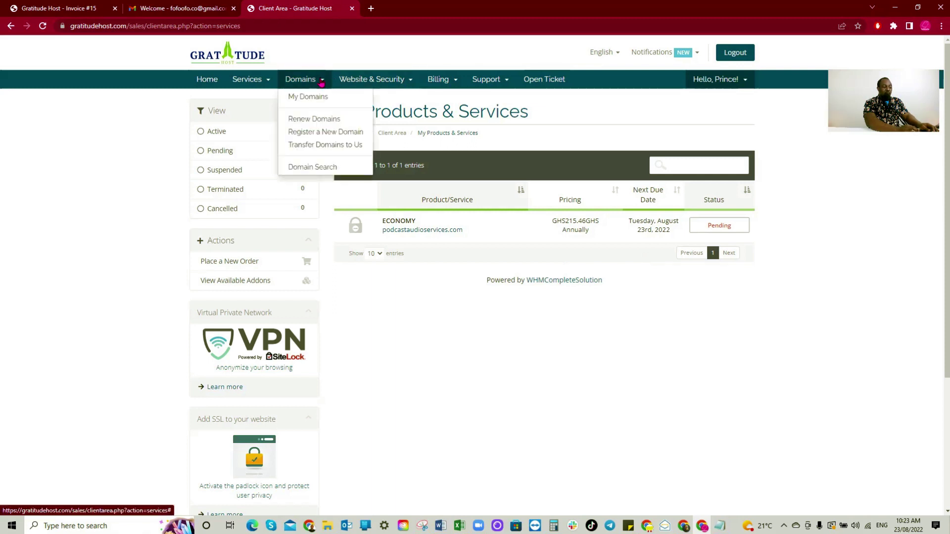
click(316, 95)
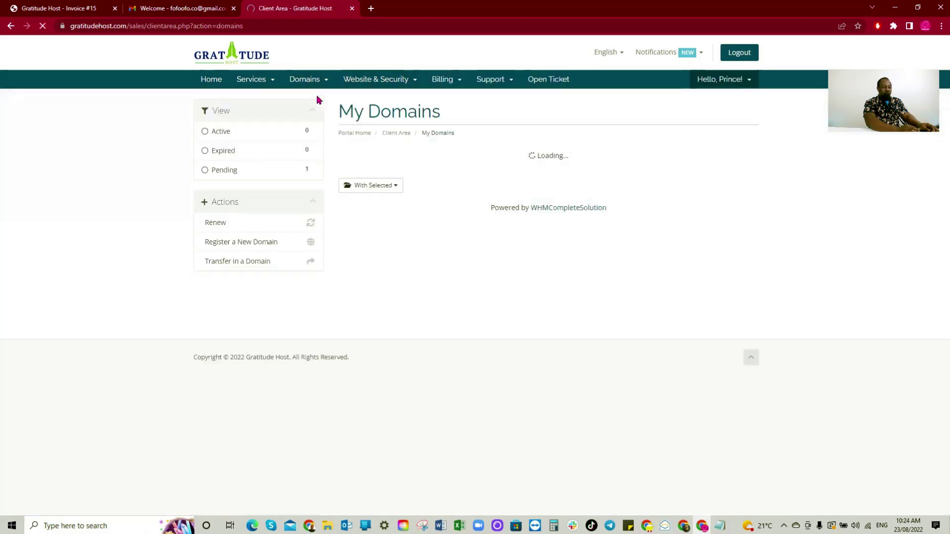